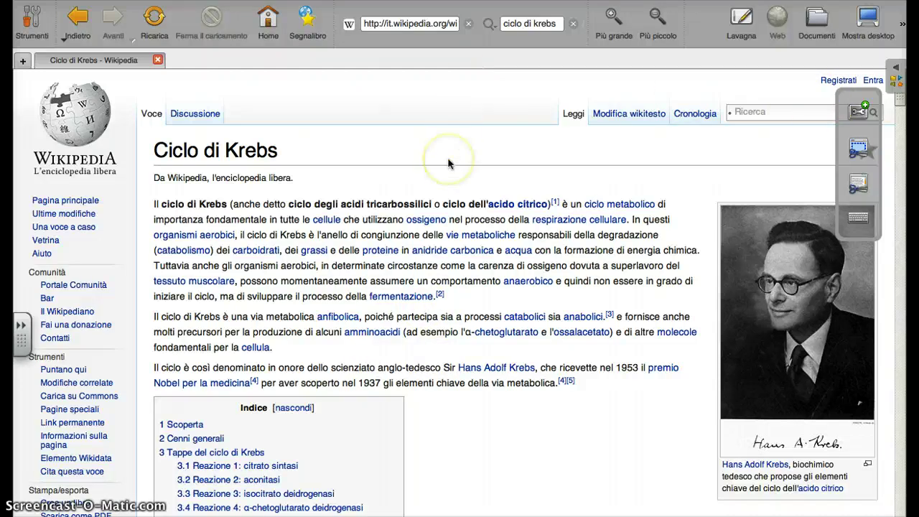
Look through the "Ciclo di Krebs" Wikipedia article and examine its circular cycle diagram
scroll(425, 304, down, 10)
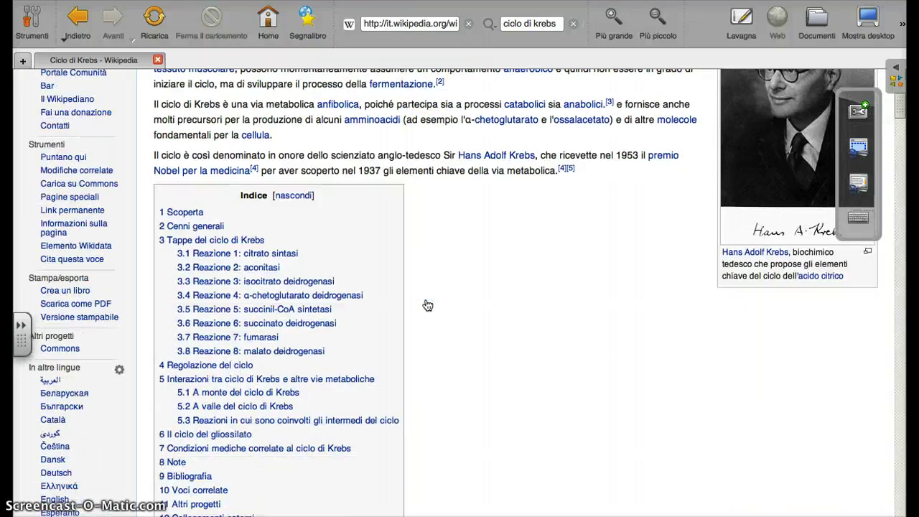
scroll(427, 305, down, 5)
scroll(427, 305, down, 6)
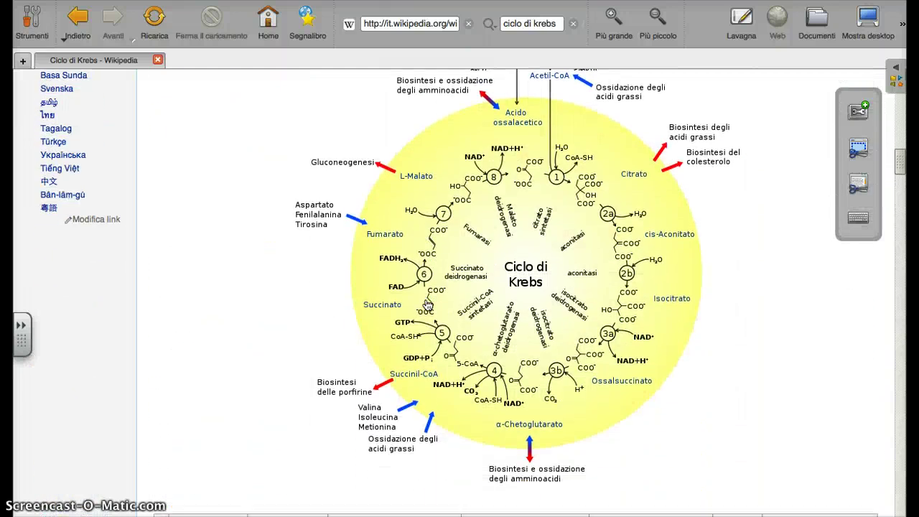
scroll(427, 305, up, 3)
scroll(427, 305, down, 1)
scroll(426, 303, down, 1)
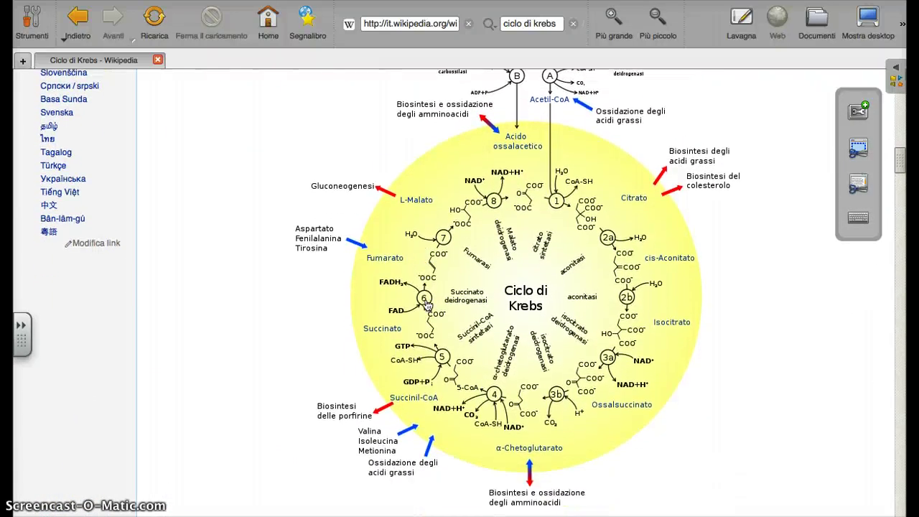
scroll(427, 303, up, 2)
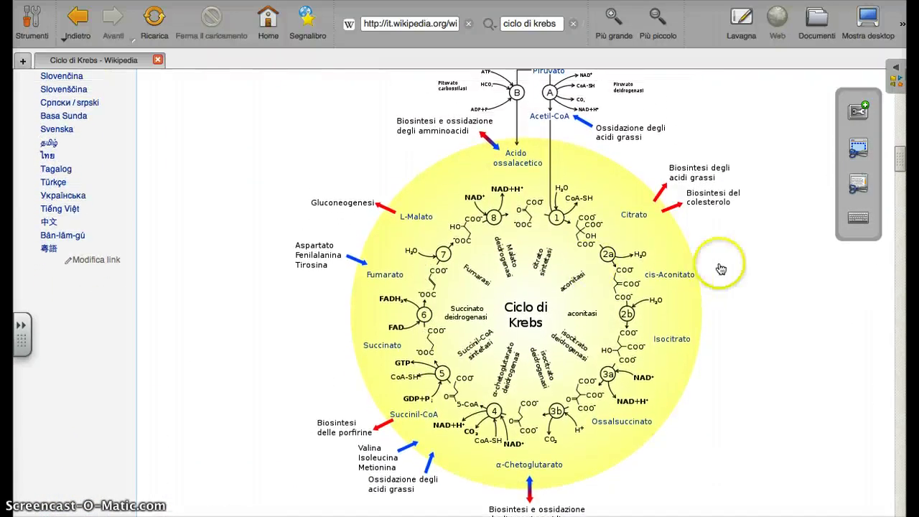
Capture the visible part of the "Ciclo di Krebs" article and add it to a new whiteboard page
click(855, 185)
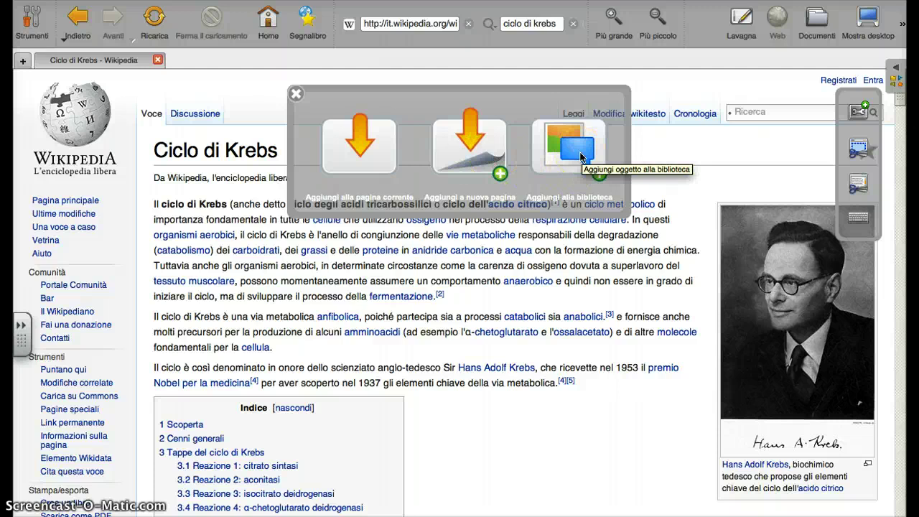
click(456, 158)
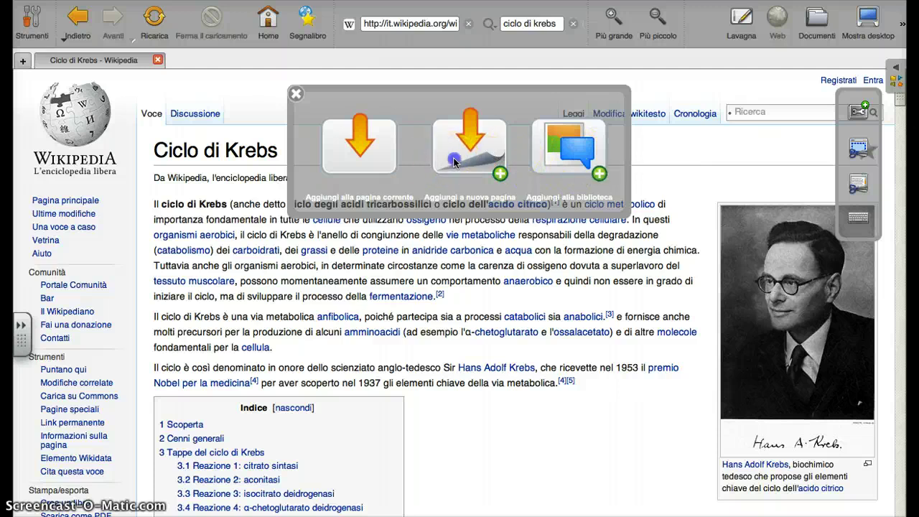
Reposition the captured article image near the upper edge of the visible board and enlarge it to fill most of the view
scroll(459, 233, down, 5)
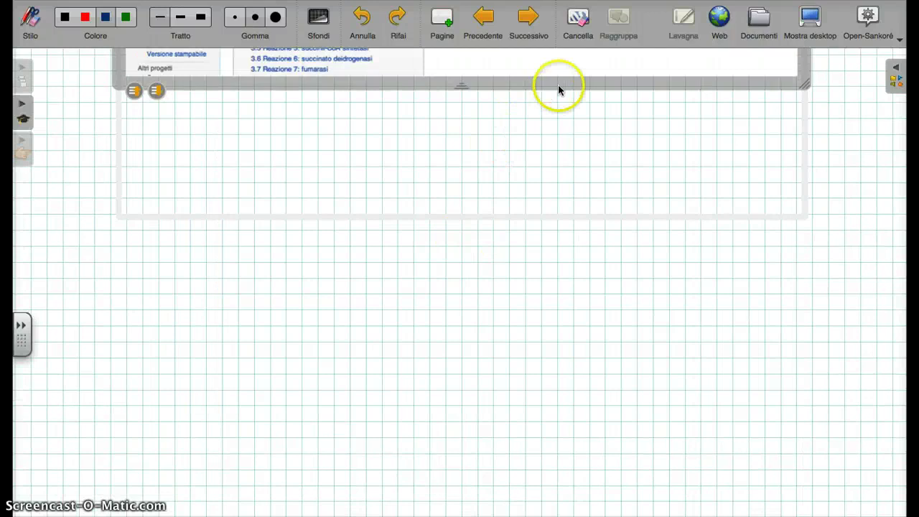
drag(558, 89, 564, 478)
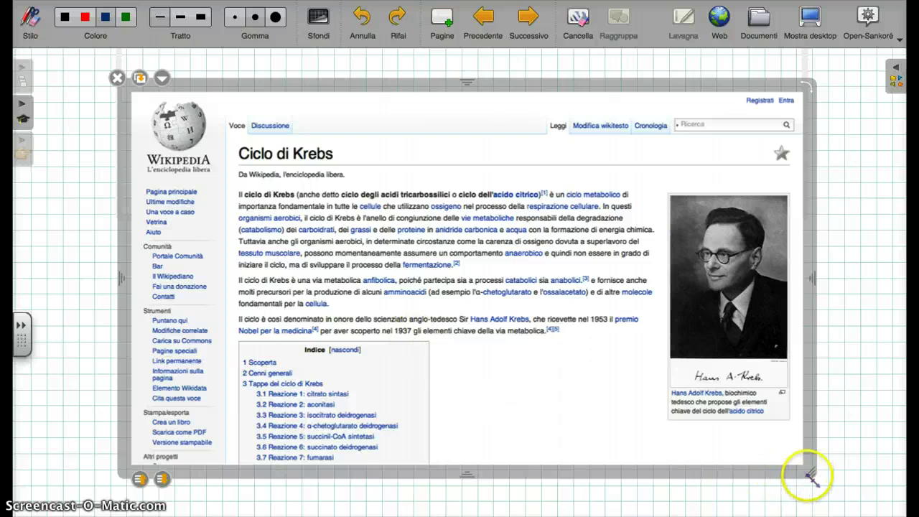
drag(810, 474, 870, 495)
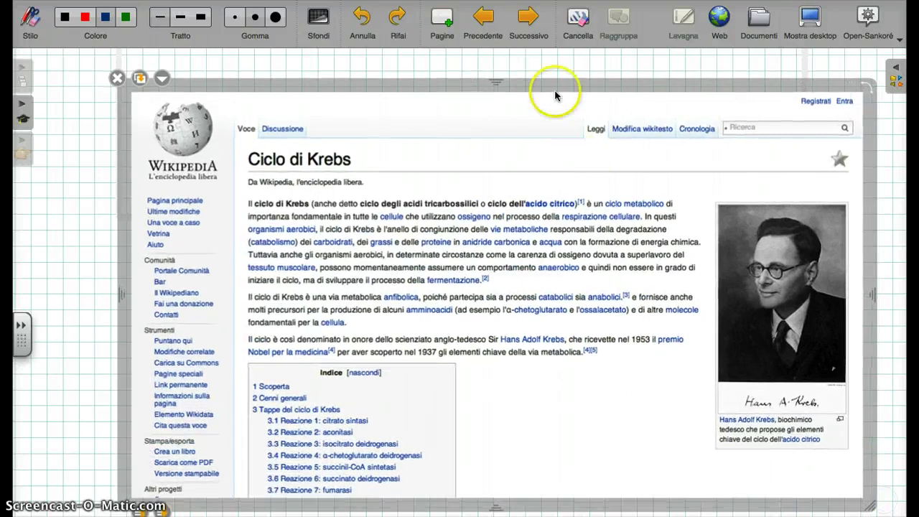
drag(553, 84, 458, 60)
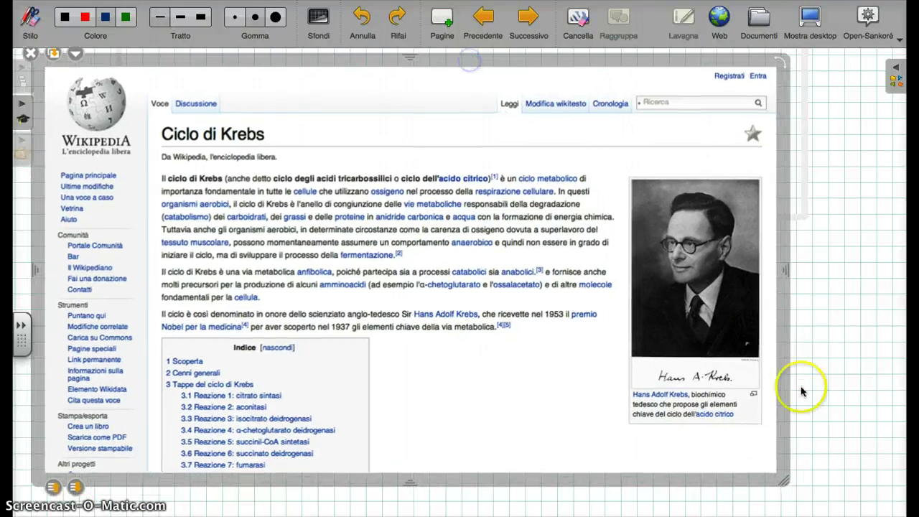
drag(786, 479, 808, 495)
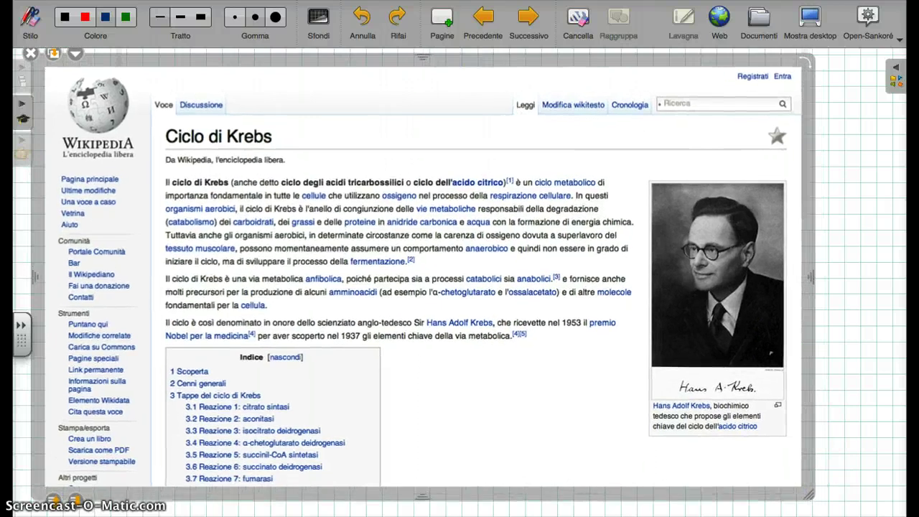
Highlight "degli acidi tricarbossilici o" in yellow in the first line of the captured article
click(29, 20)
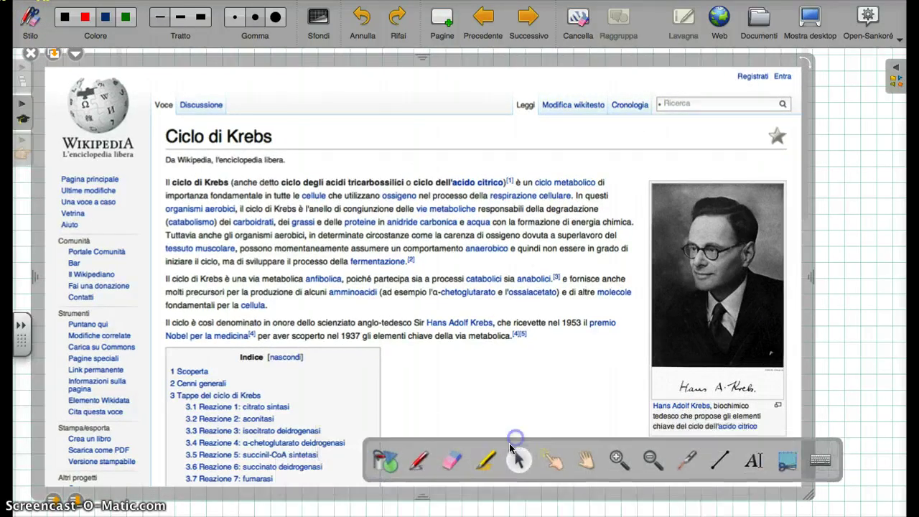
click(486, 459)
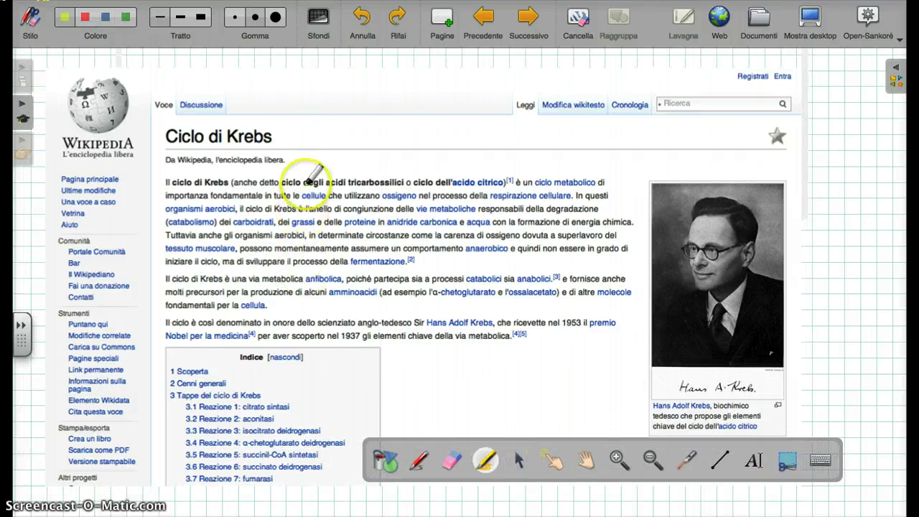
drag(302, 183, 425, 184)
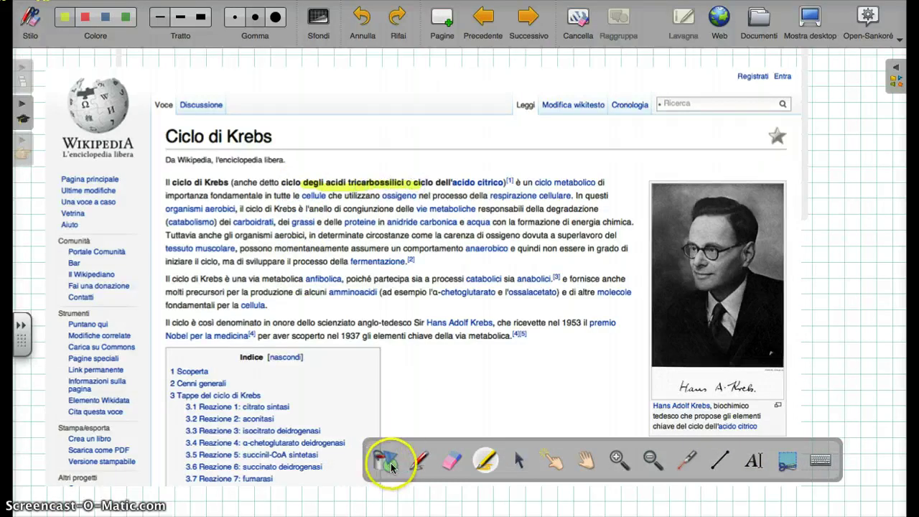
Use the laser pointer to point out the article's last introductory paragraph and the portrait of Krebs
click(686, 460)
mouse_move(607, 329)
mouse_down()
mouse_move(464, 318)
mouse_move(188, 322)
mouse_move(343, 323)
mouse_up()
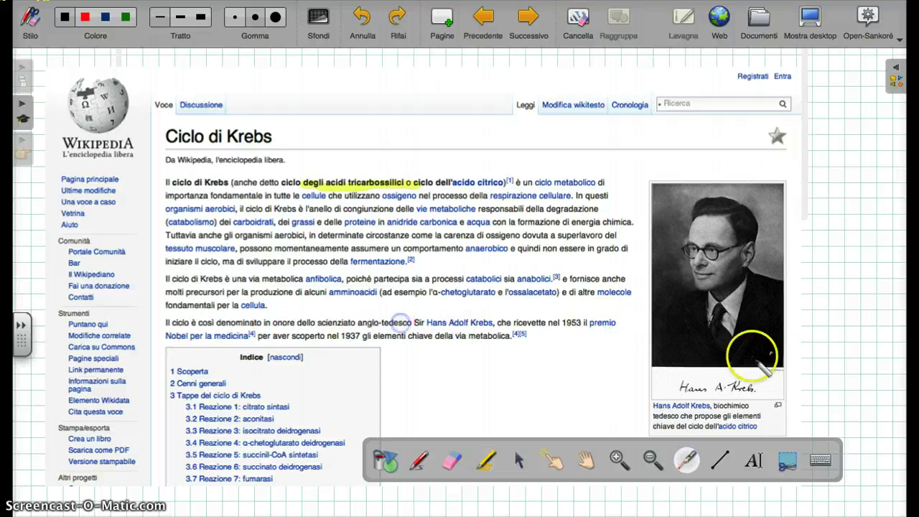
mouse_move(752, 359)
mouse_down()
mouse_move(728, 280)
mouse_move(719, 294)
mouse_up()
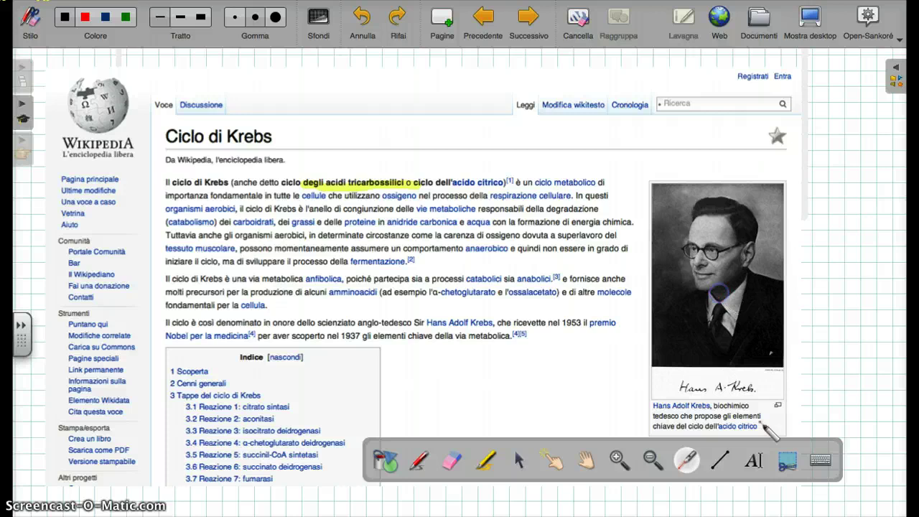
Add the text "lezione del 20 aprile" beside the "Ciclo di Krebs" heading on the captured article
click(753, 459)
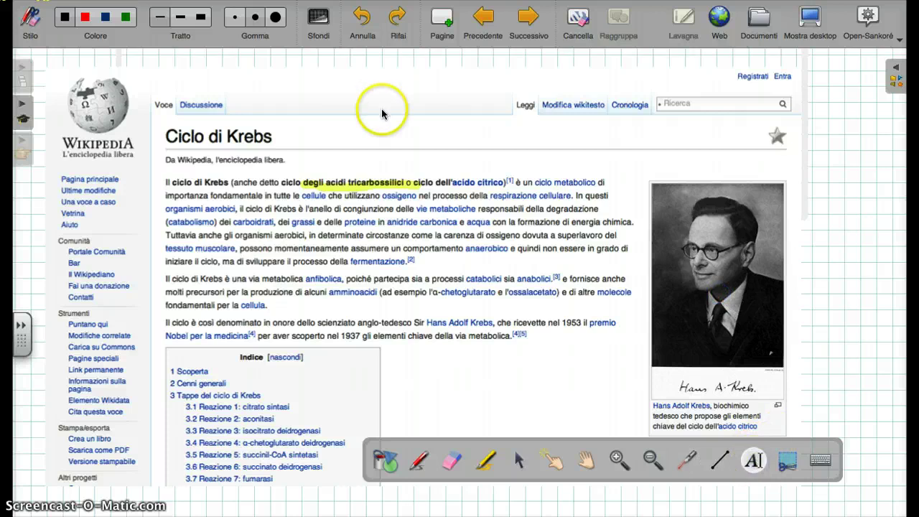
drag(381, 127, 528, 149)
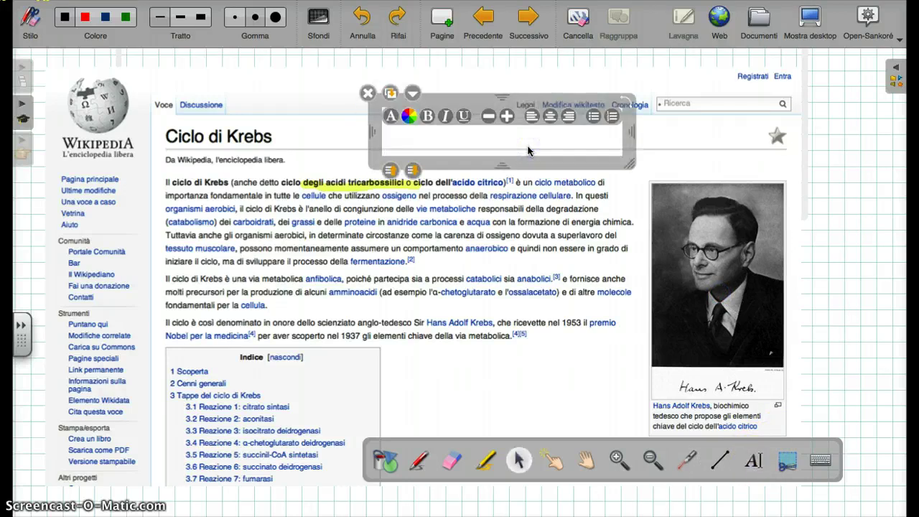
text(lezione )
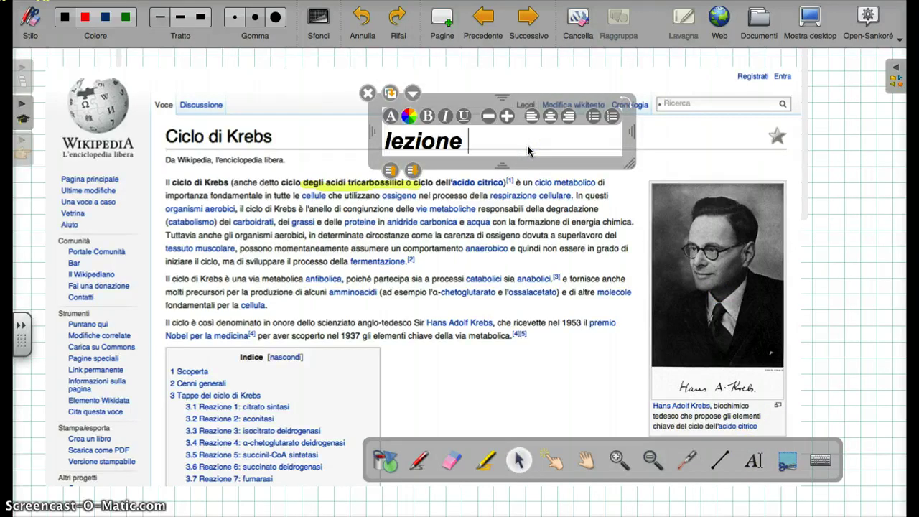
text(del 2)
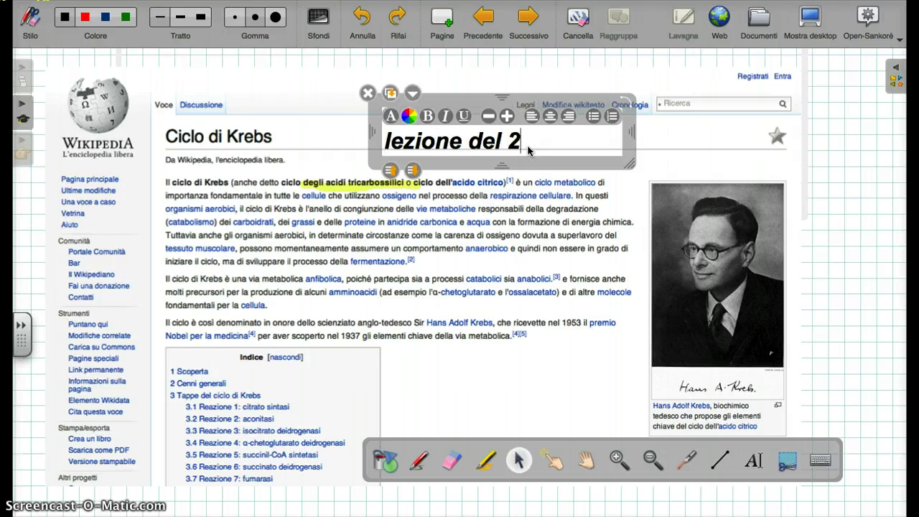
text(0 aprile)
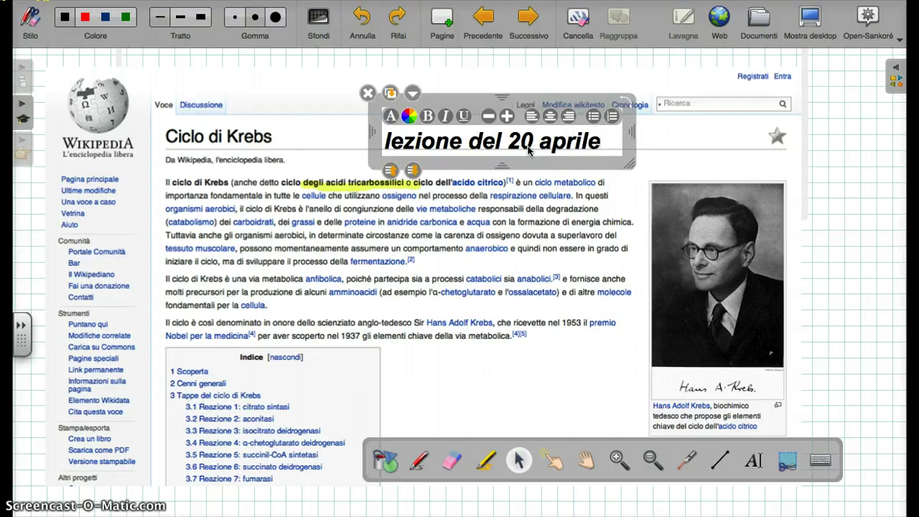
click(538, 212)
click(551, 281)
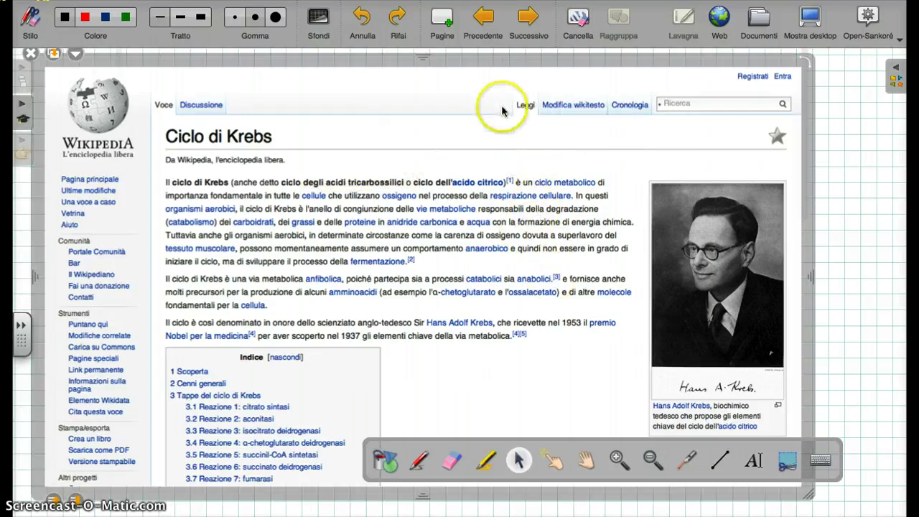
Place an empty text box in the blank area below the article's paragraphs and deselect it
click(754, 463)
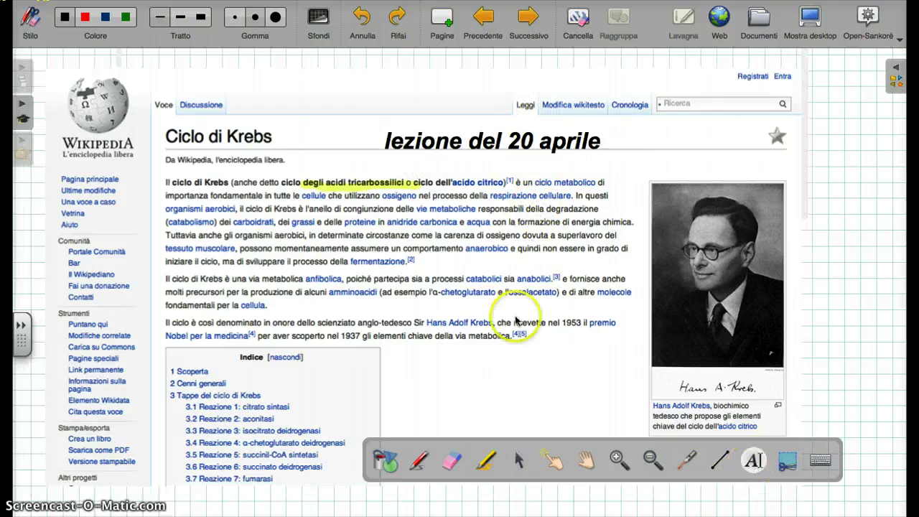
click(535, 375)
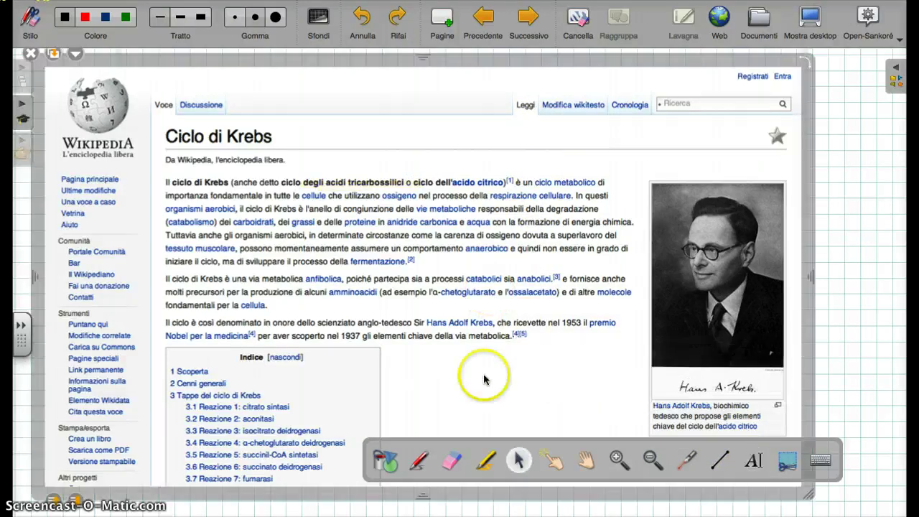
click(849, 402)
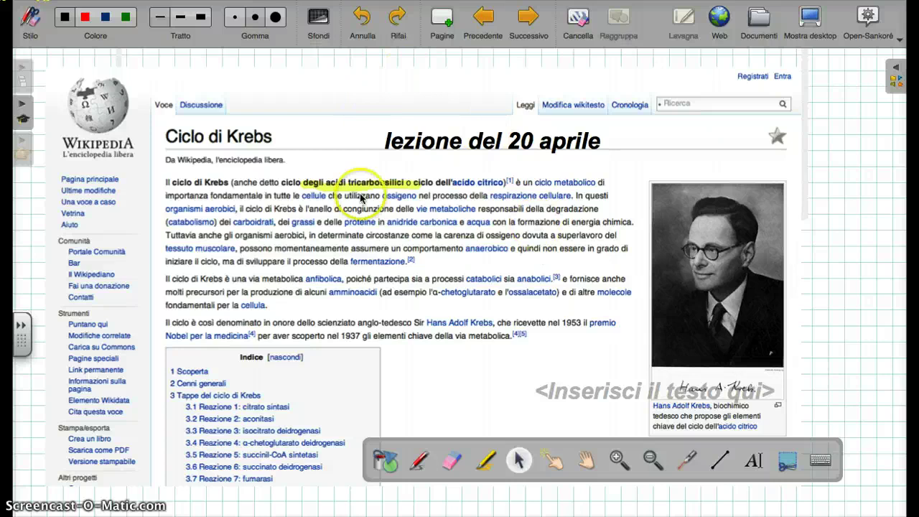
Open the document manager and look through the list of untitled documents
click(759, 22)
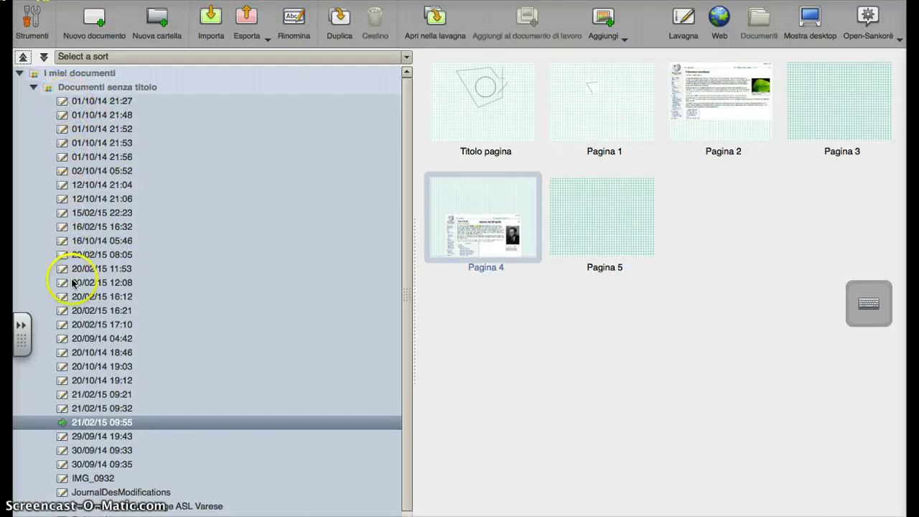
scroll(95, 301, down, 1)
scroll(95, 302, down, 1)
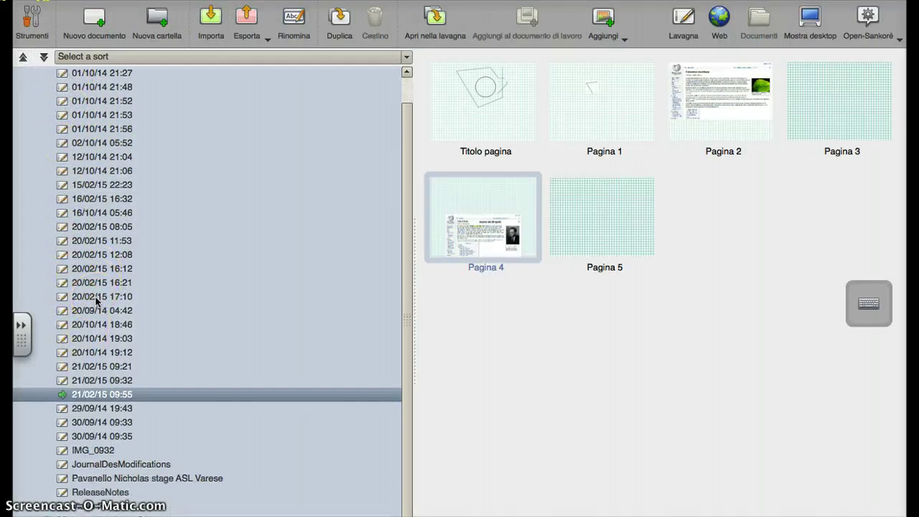
scroll(96, 302, up, 1)
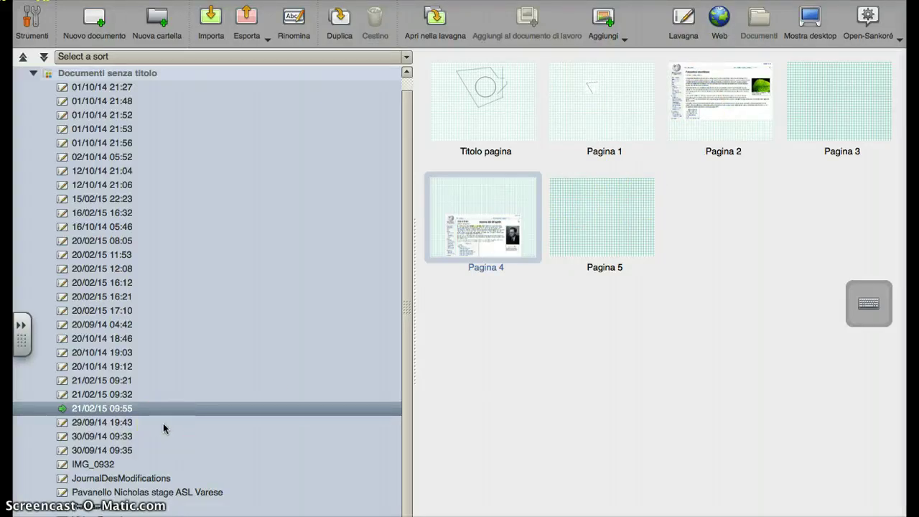
Preview the page thumbnails of several saved documents, including 21/02/15 09:32, 29/09/14 19:43 and 30/09/14 09:33
drag(99, 406, 113, 409)
click(117, 394)
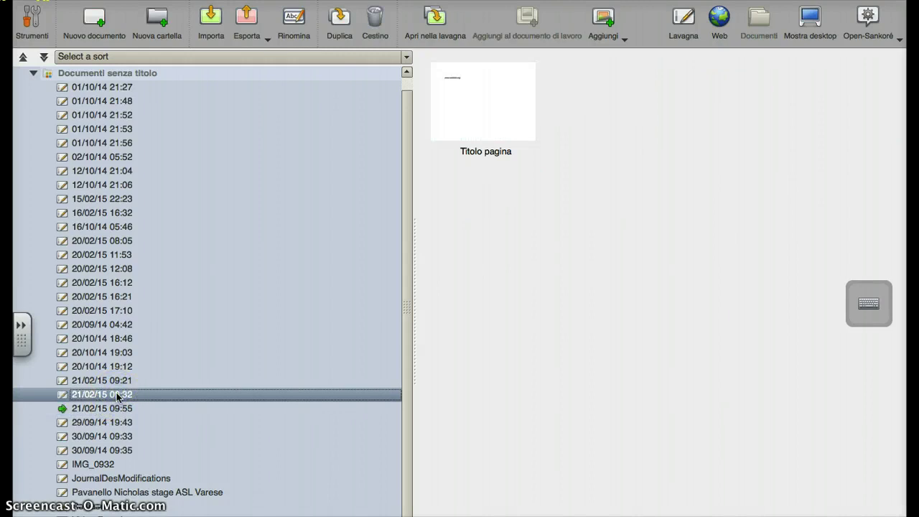
click(110, 424)
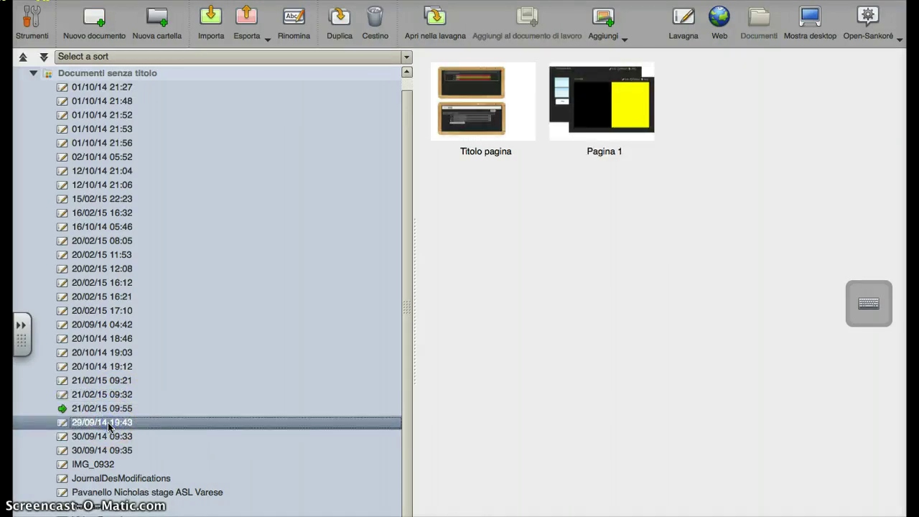
click(106, 436)
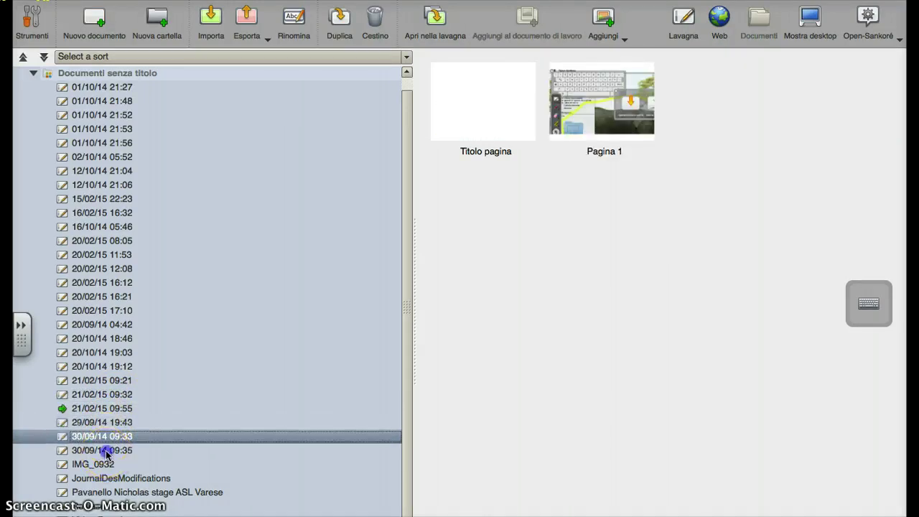
click(106, 451)
click(108, 408)
click(106, 352)
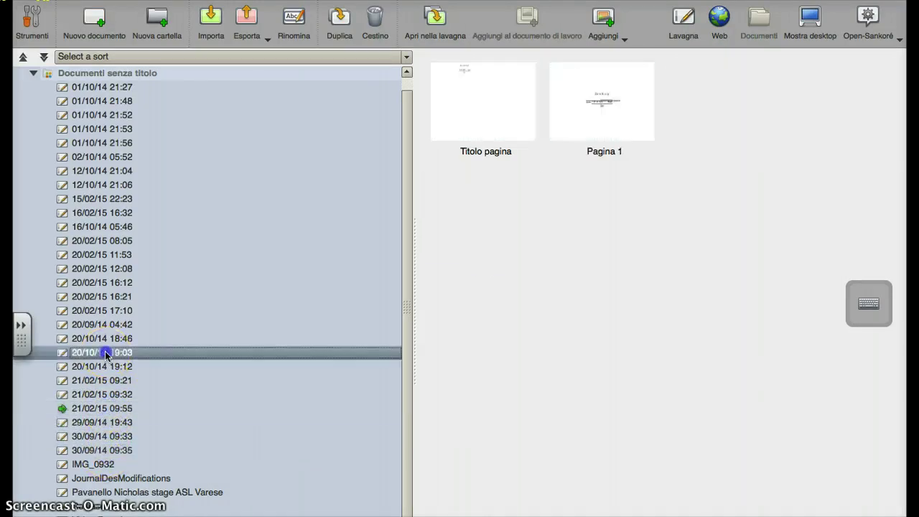
click(104, 309)
Select the current working document 21/02/15 09:55 to show its pages
click(92, 409)
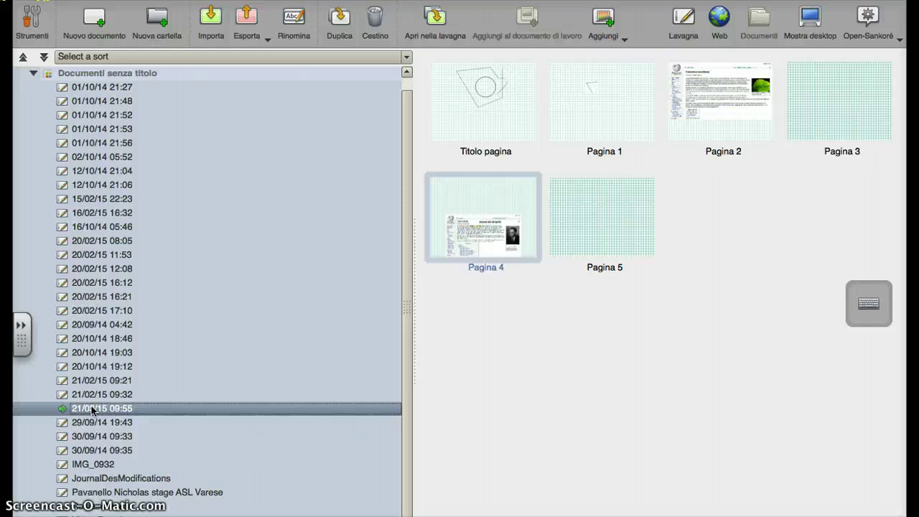
click(97, 407)
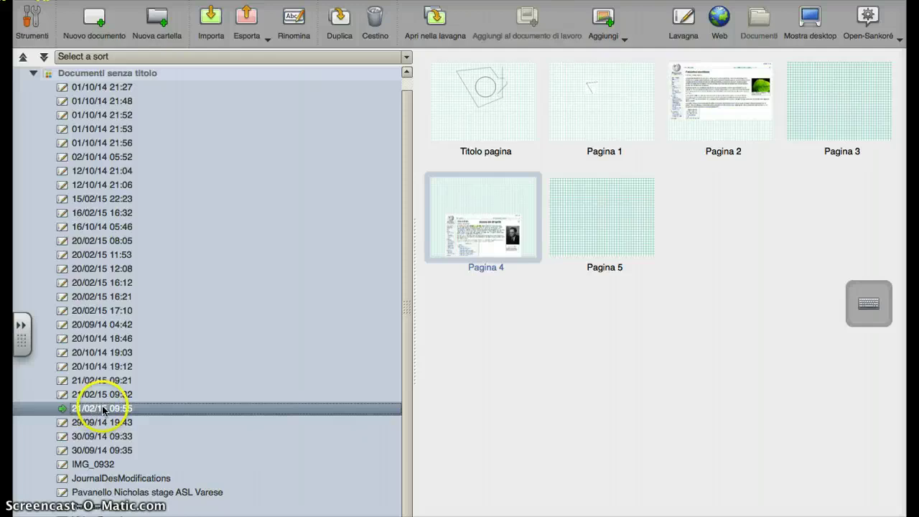
click(247, 171)
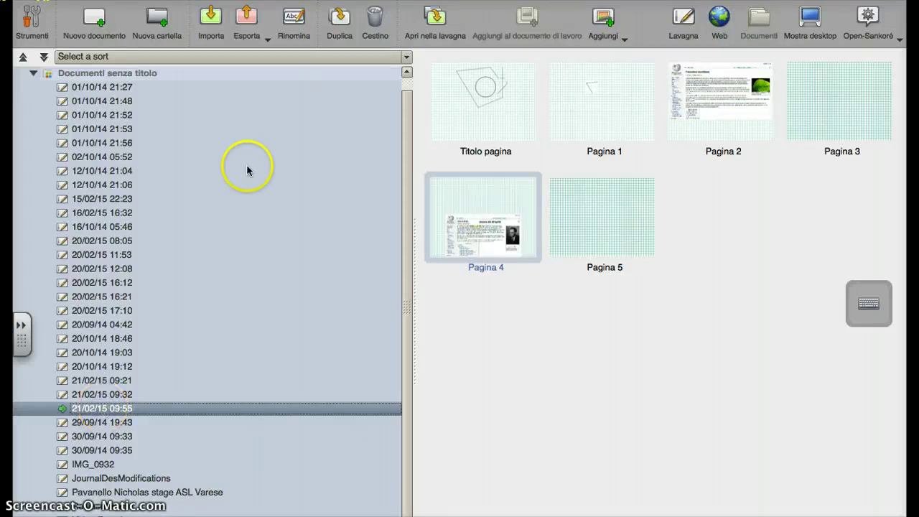
Rename the current working document 21/02/15 09:55 as Krebs
click(292, 27)
click(133, 409)
double_click(133, 408)
key(BackSpace)
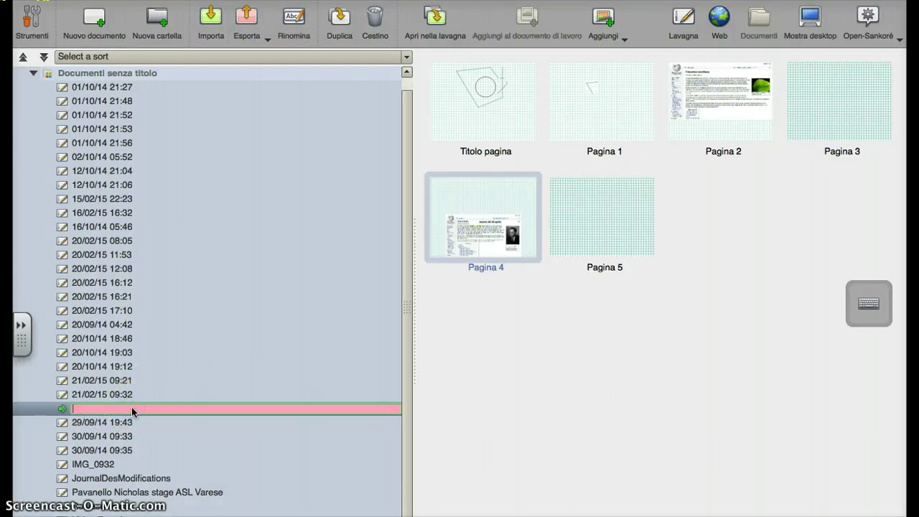
text(Krebs)
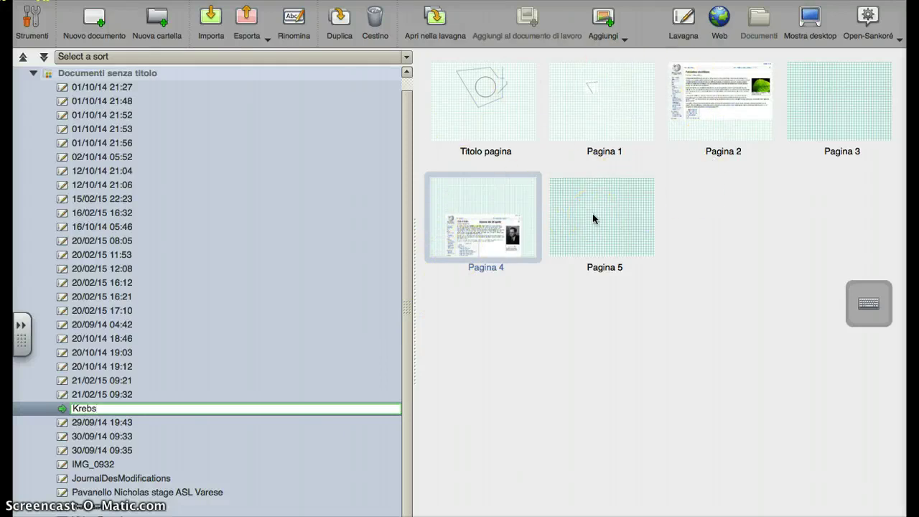
click(471, 402)
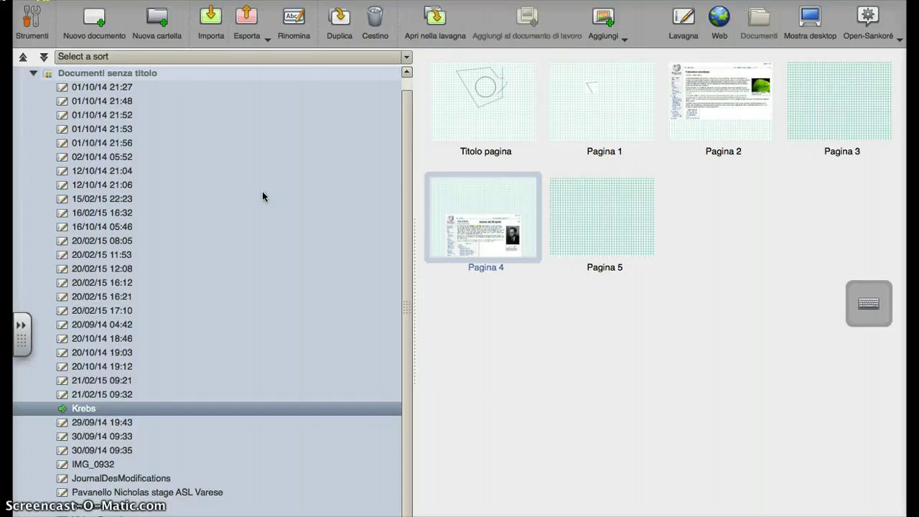
Export the Krebs document in Sankoré format as Krebs.ubz into the Sankore folder inside Pictures
click(254, 38)
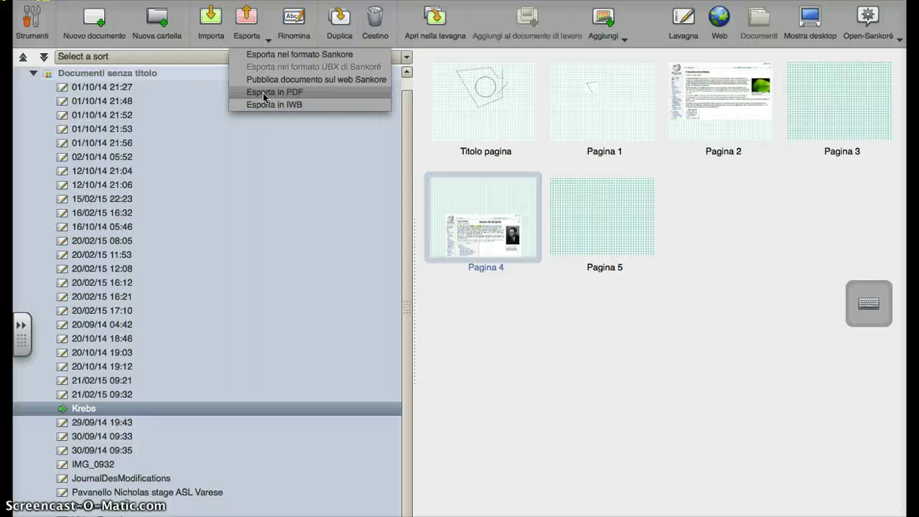
click(278, 56)
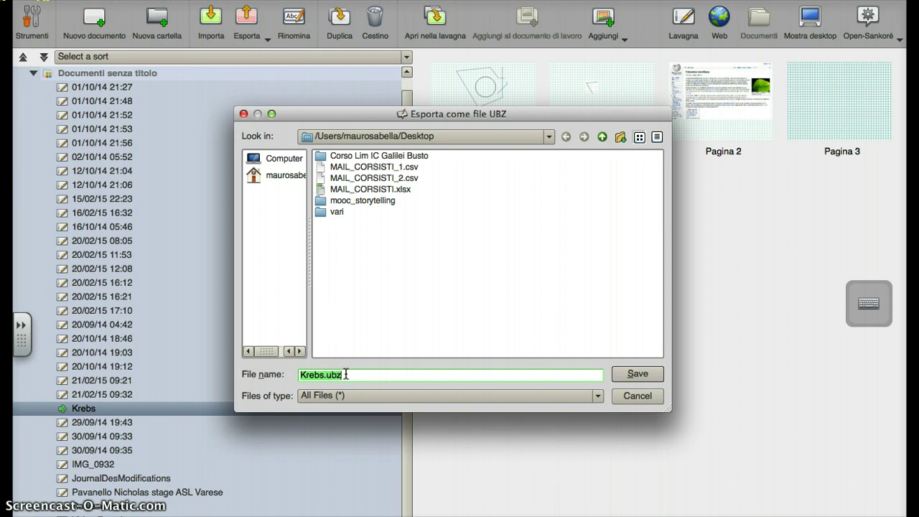
click(285, 178)
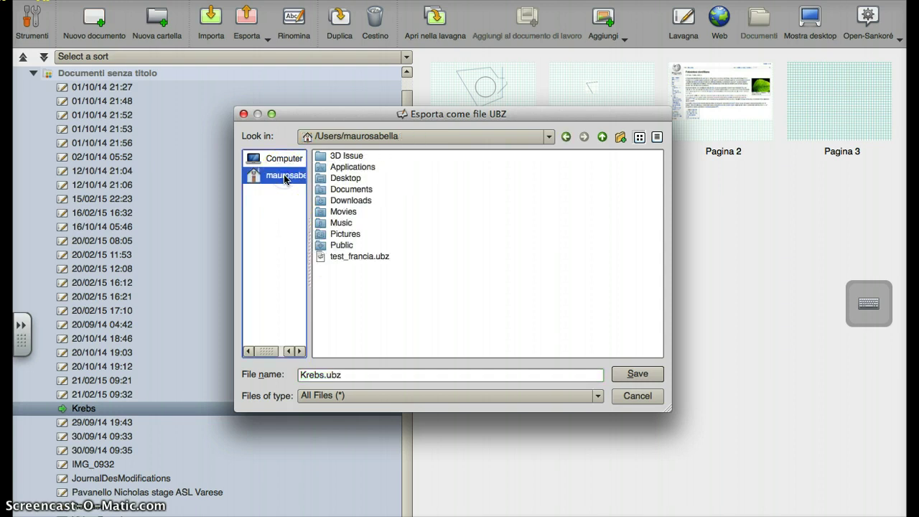
click(344, 183)
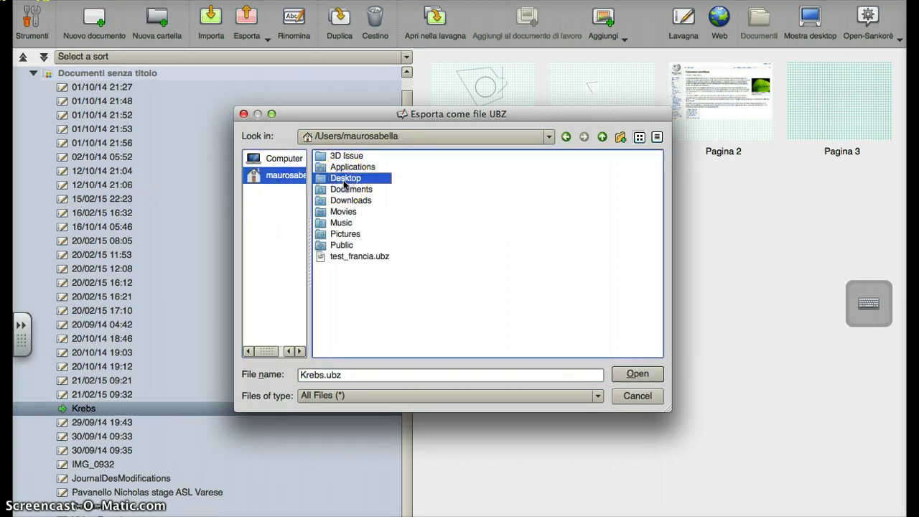
click(348, 167)
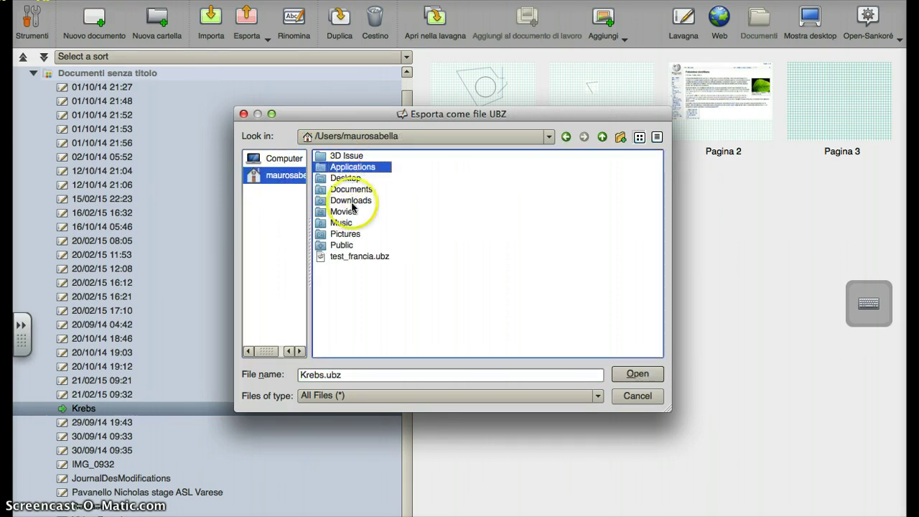
click(343, 234)
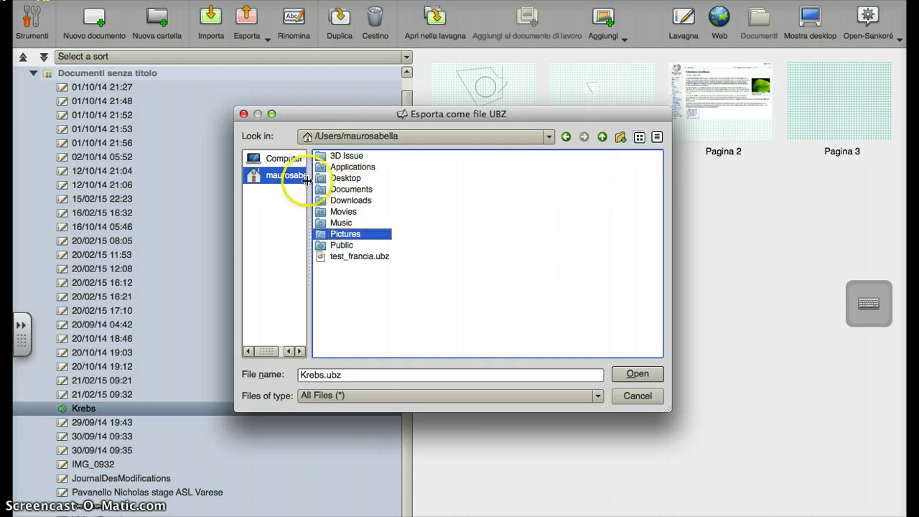
click(550, 136)
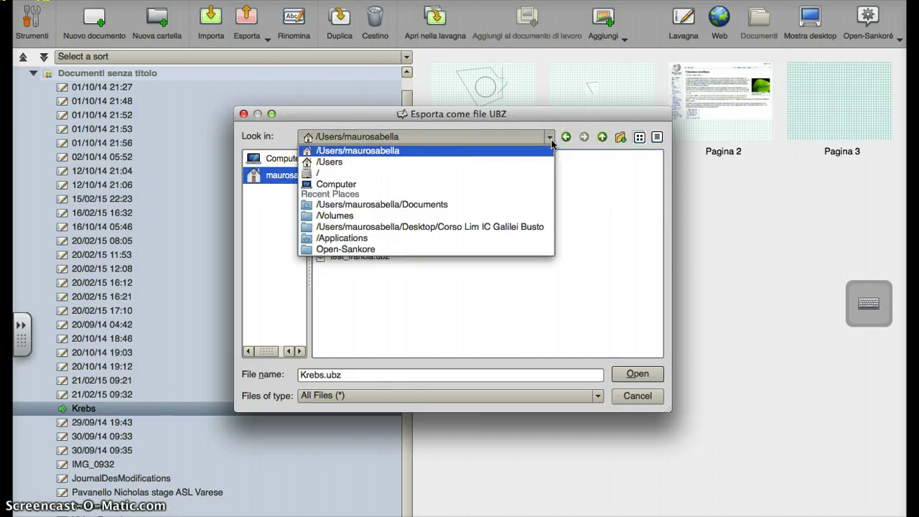
click(551, 140)
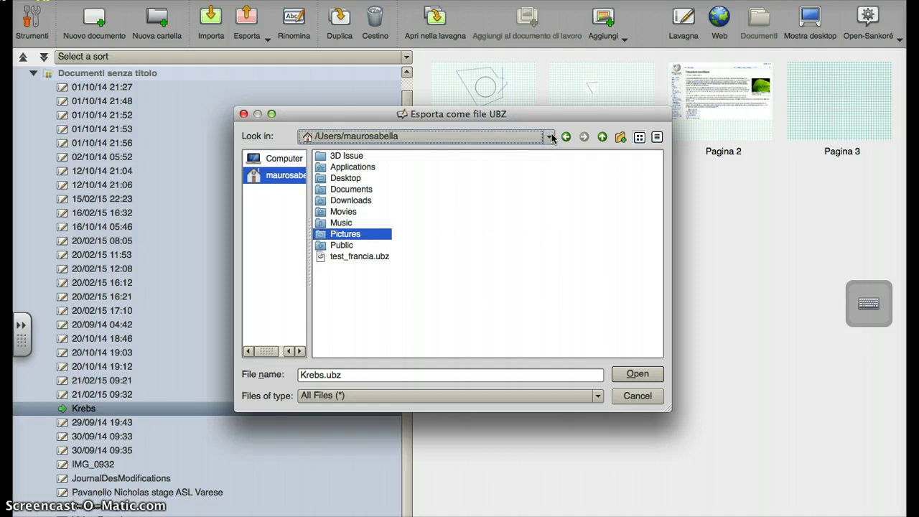
click(650, 379)
click(338, 190)
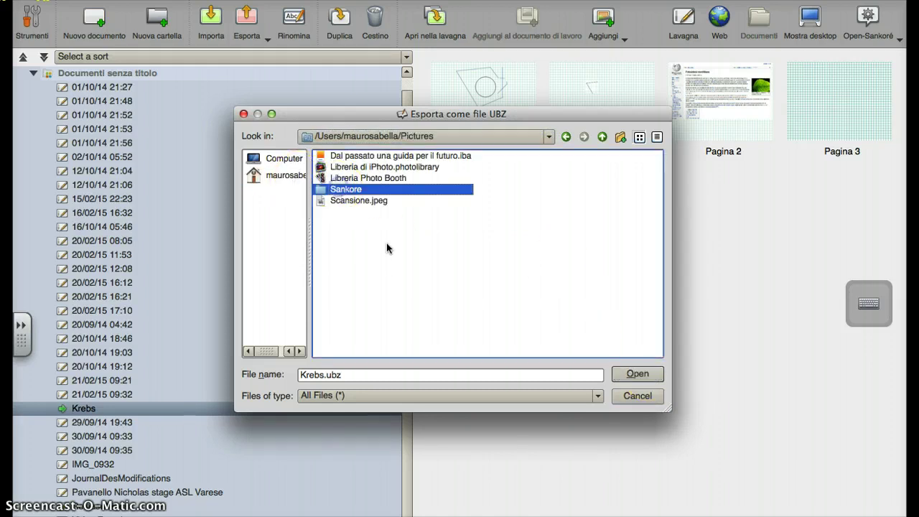
click(647, 379)
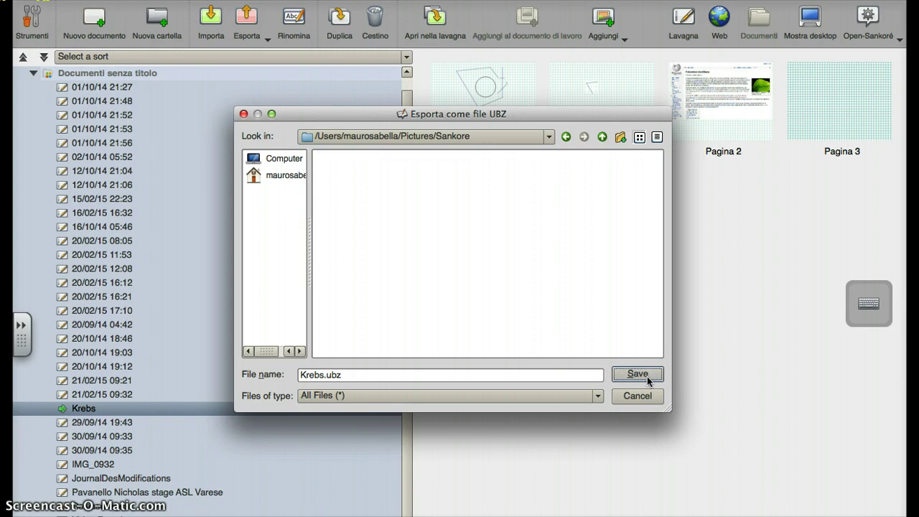
click(638, 374)
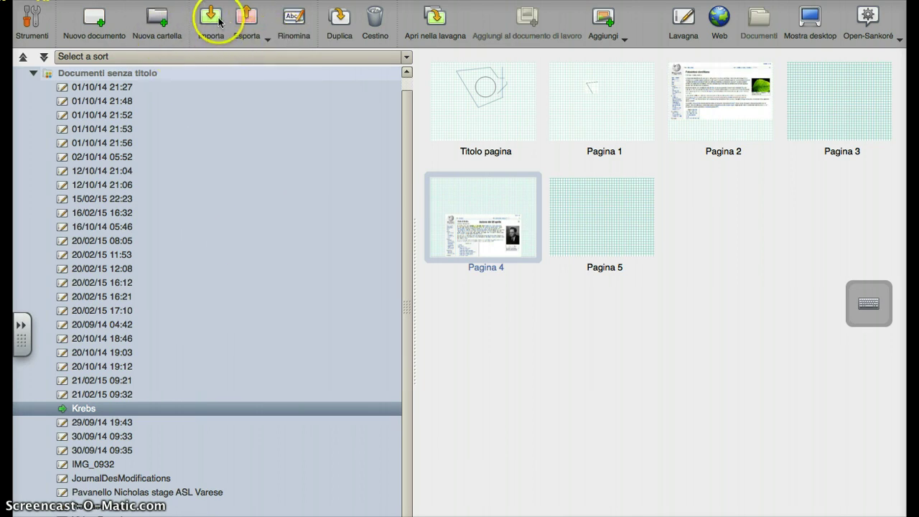
Browse the Documents, Scrivania and Download folders for a file to import, cancel the import and close the stray Finder windows
click(122, 206)
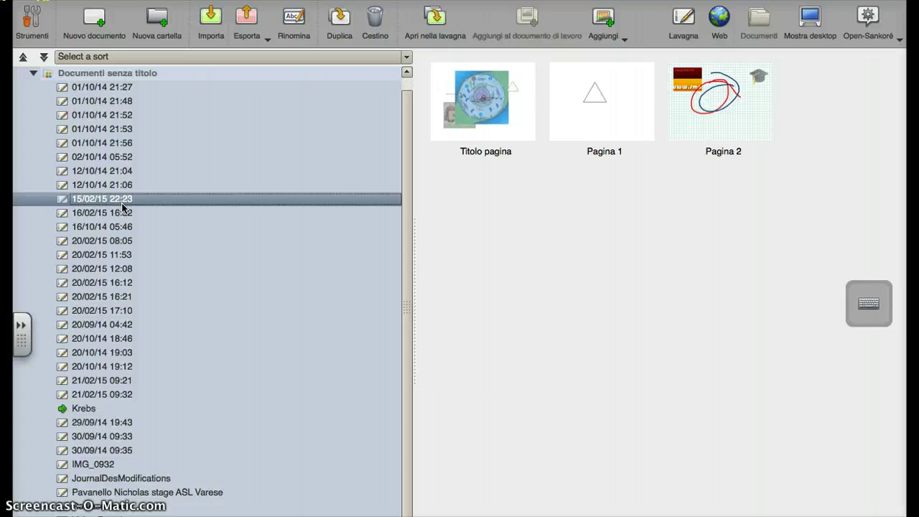
click(216, 19)
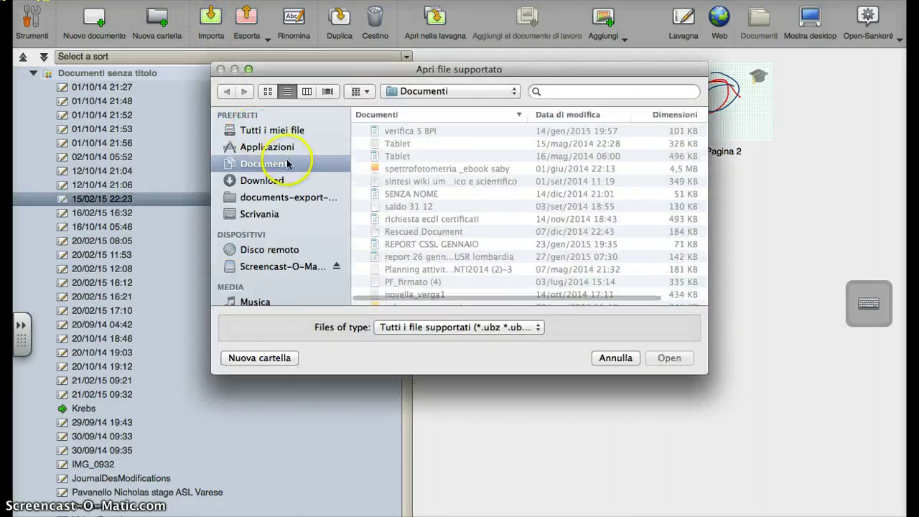
scroll(419, 250, down, 5)
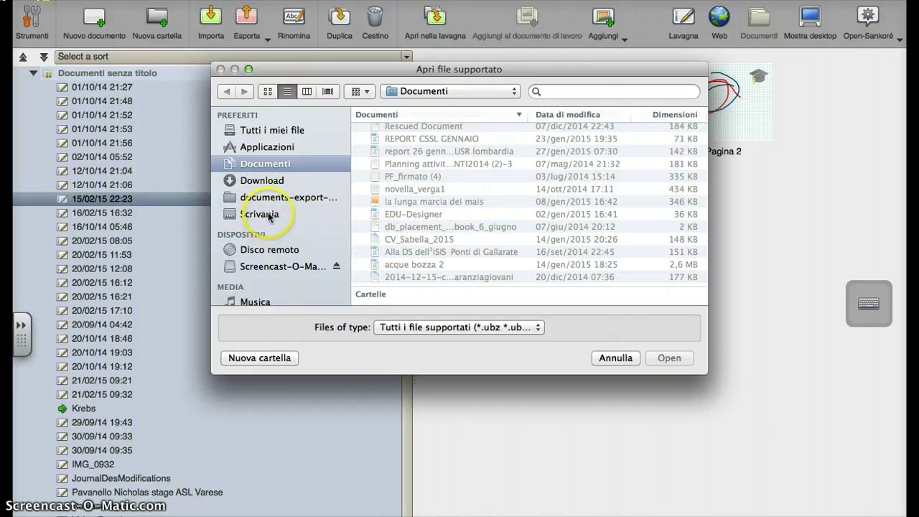
click(270, 212)
click(273, 186)
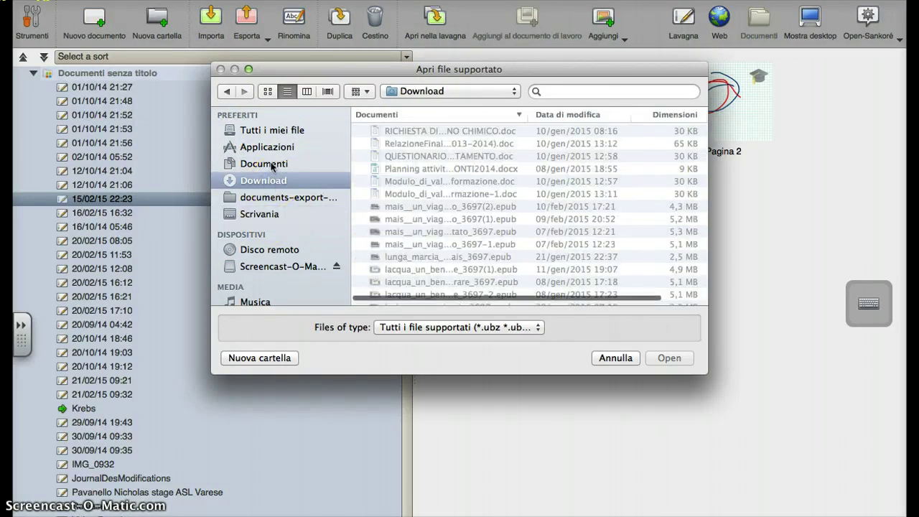
click(264, 164)
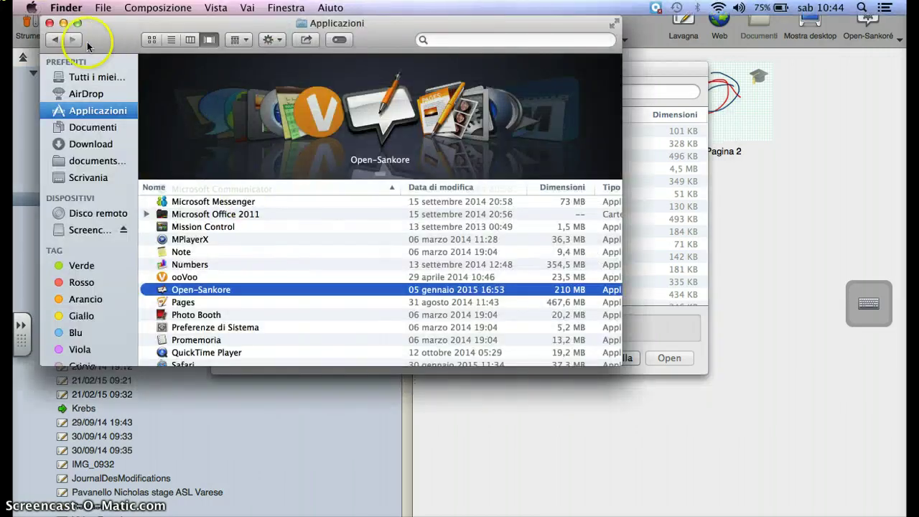
click(49, 22)
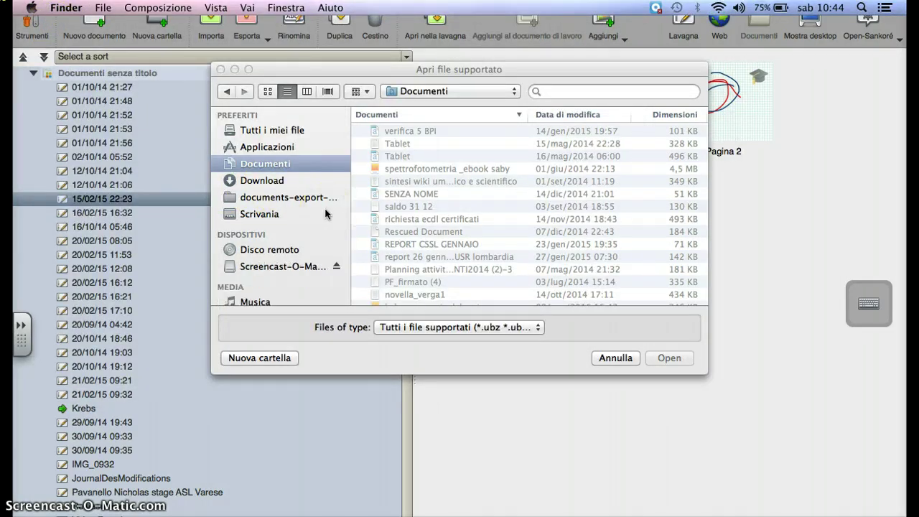
click(616, 357)
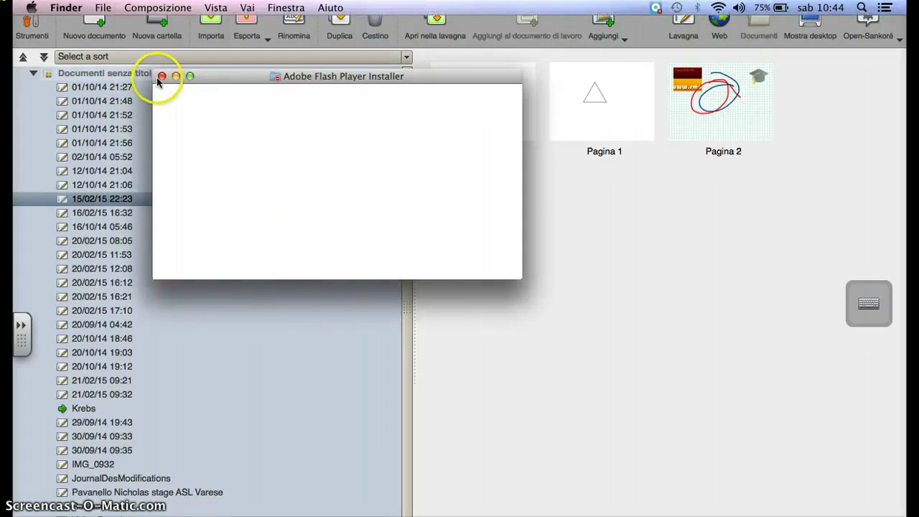
click(160, 76)
Move the untitled document 16/10/14 05:46 to the trash
click(88, 227)
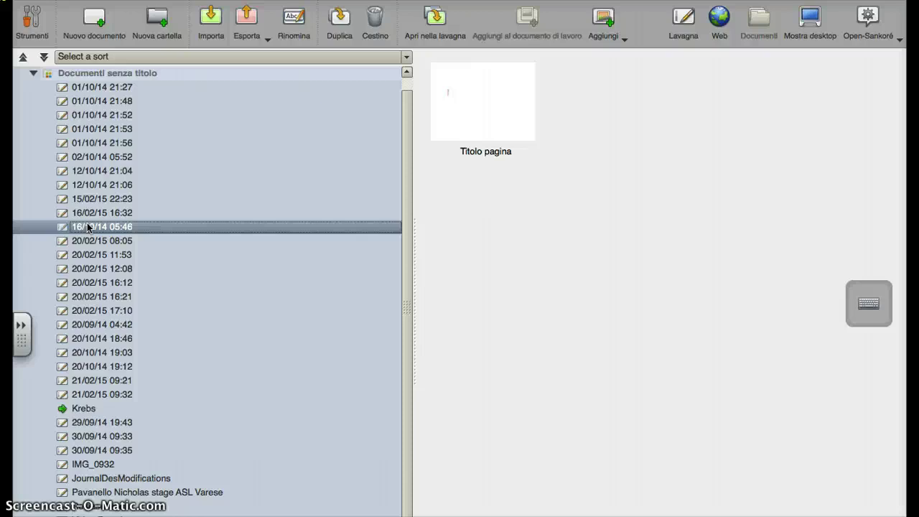
click(375, 20)
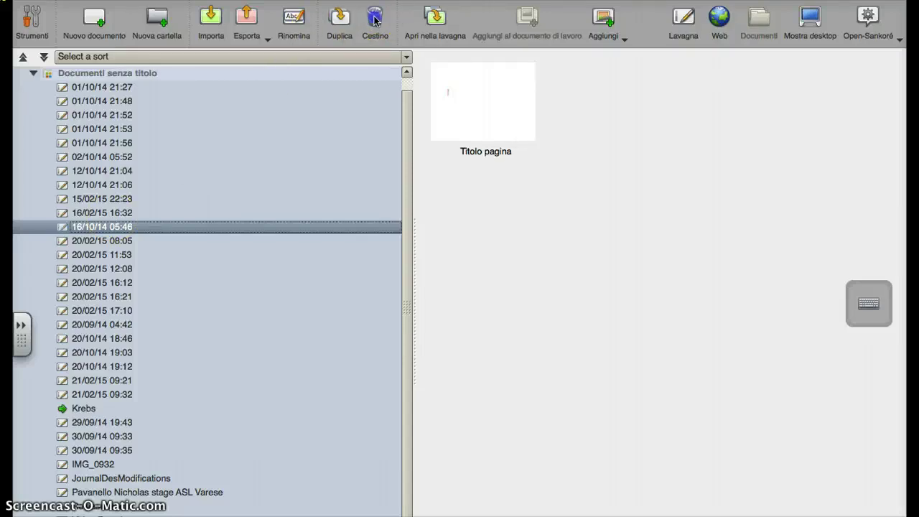